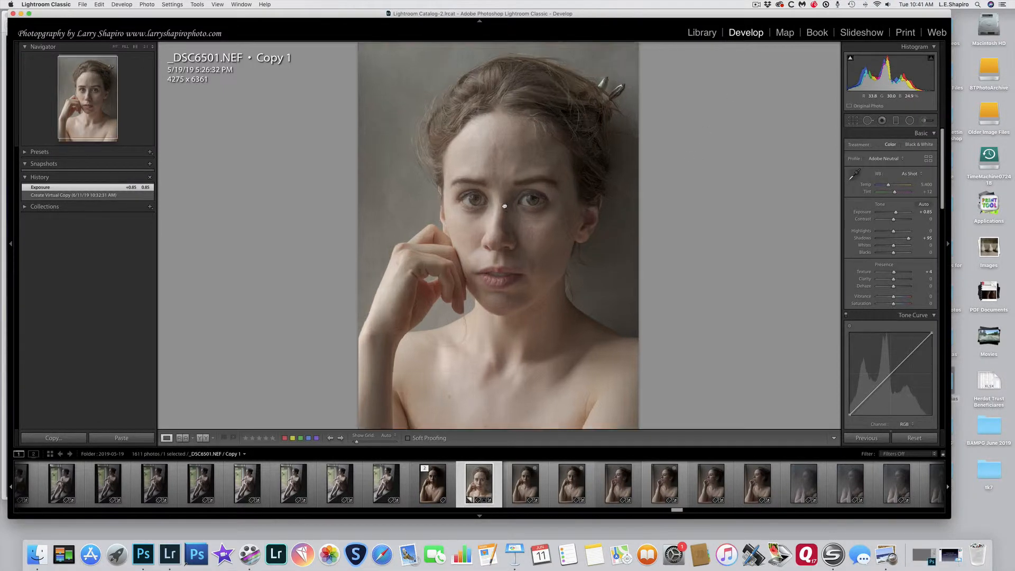
Examine the skin on the nose, cheeks, forehead and around the eyes at close magnification
{"action": "left_click", "coordinate": [504, 206]}
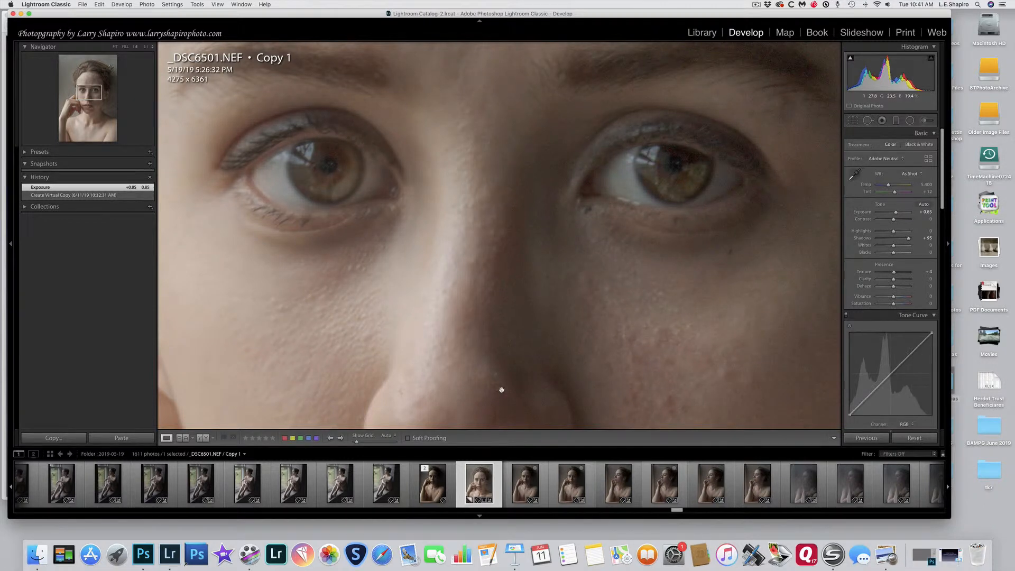
{"action": "scroll", "coordinate": [590, 300], "scroll_direction": "down", "scroll_amount": 5}
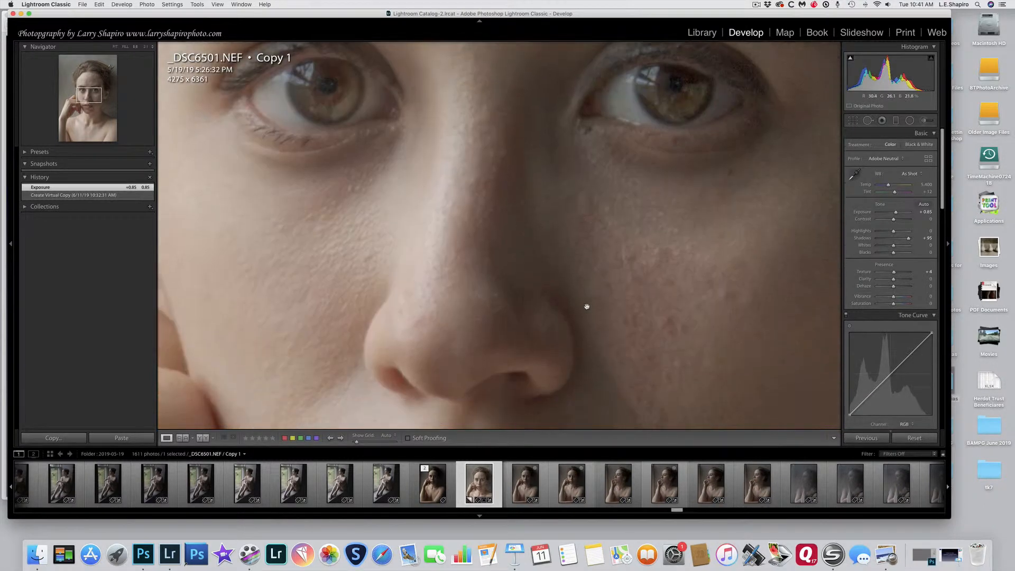
{"action": "scroll", "coordinate": [593, 303], "scroll_direction": "up", "scroll_amount": 5}
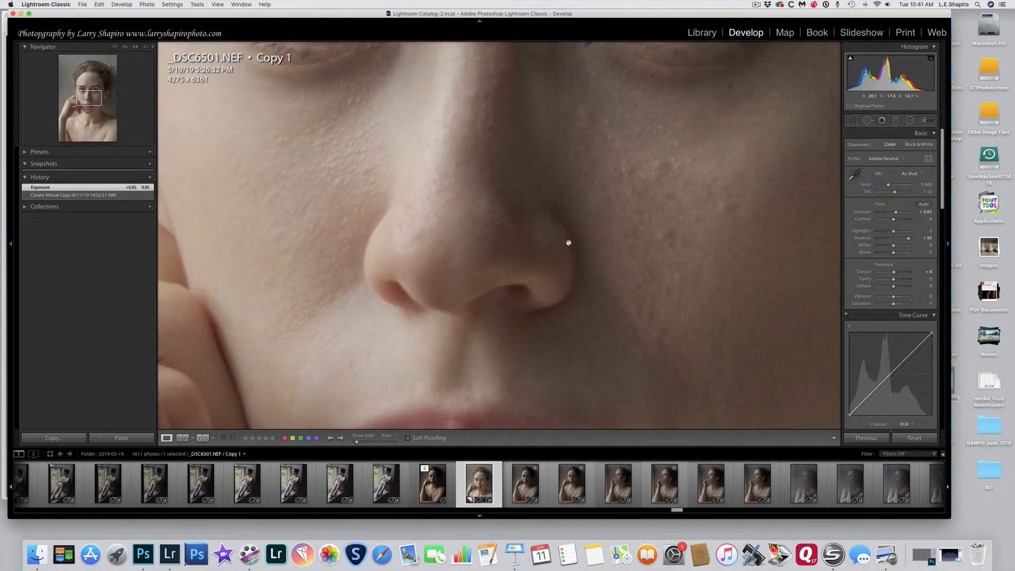
{"action": "scroll", "coordinate": [562, 228], "scroll_direction": "up", "scroll_amount": 6}
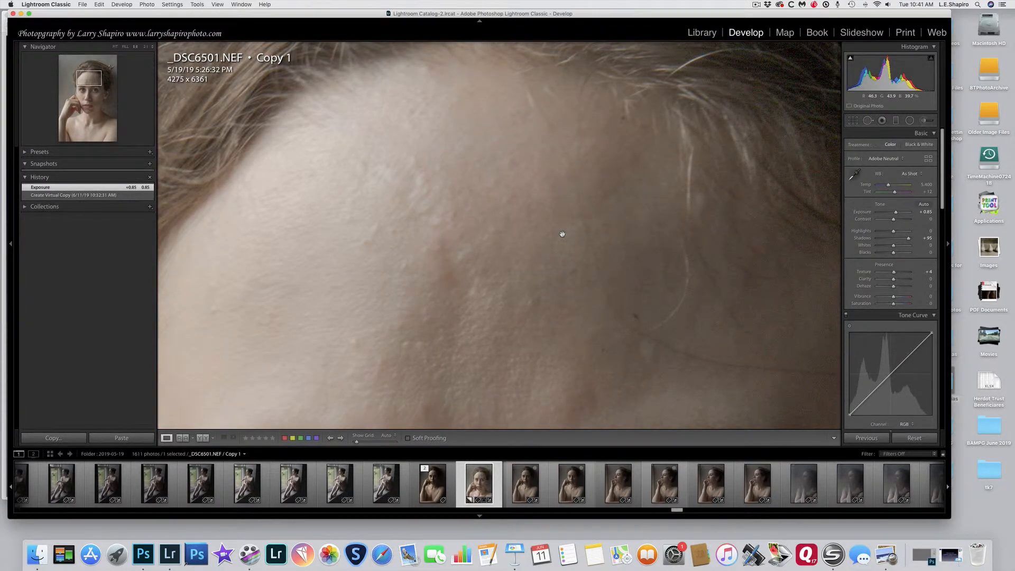
{"action": "scroll", "coordinate": [562, 234], "scroll_direction": "down", "scroll_amount": 5}
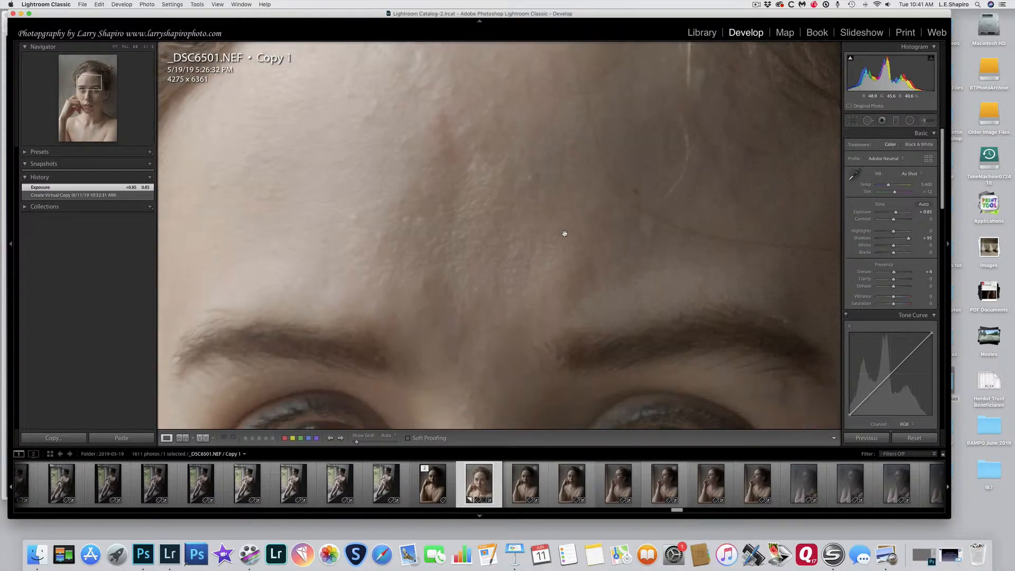
{"action": "scroll", "coordinate": [564, 234], "scroll_direction": "down", "scroll_amount": 5}
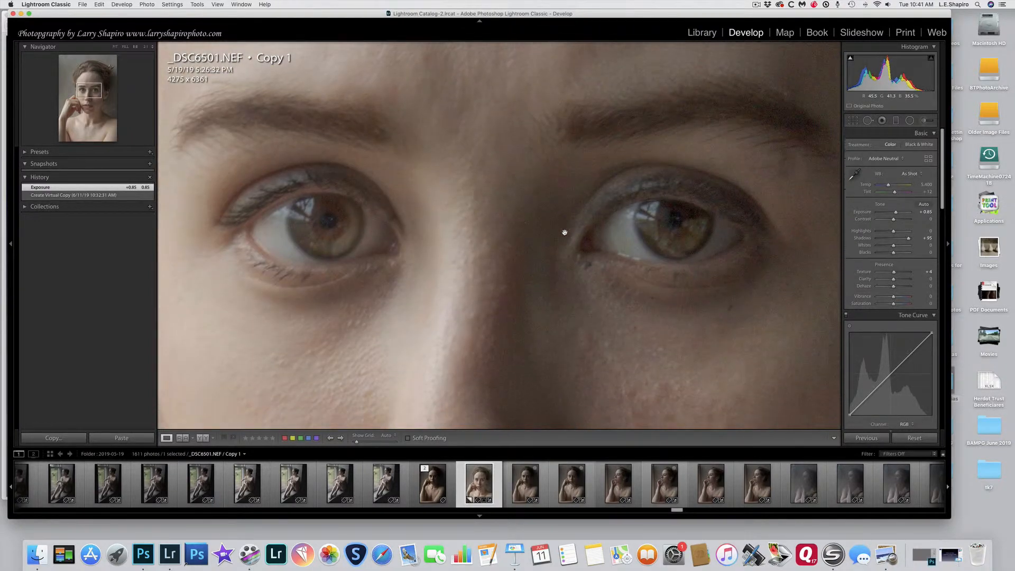
{"action": "left_click", "coordinate": [566, 234]}
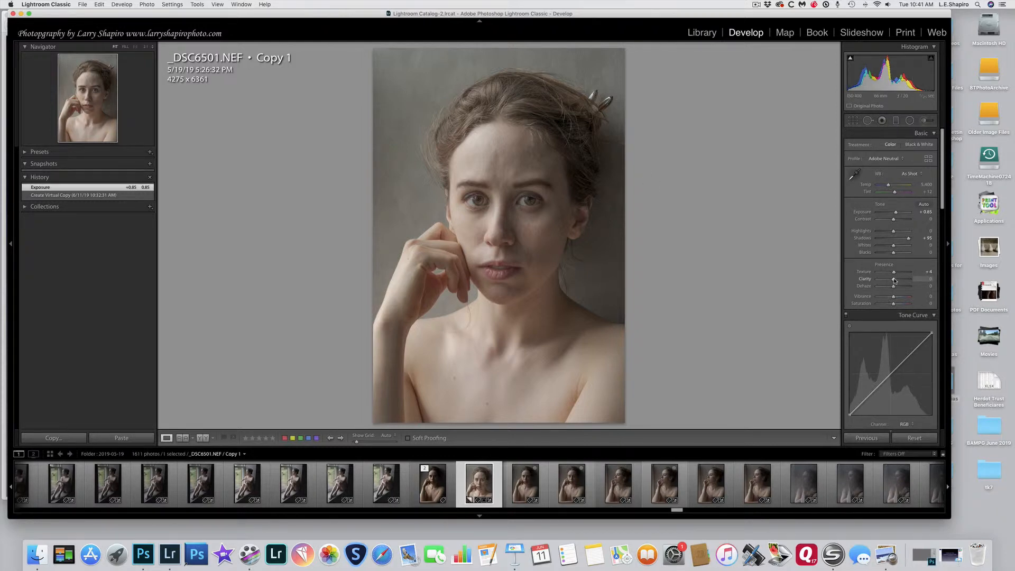
Try softening the whole portrait with a global Clarity of -68, and undo the change
{"action": "key", "text": "z"}
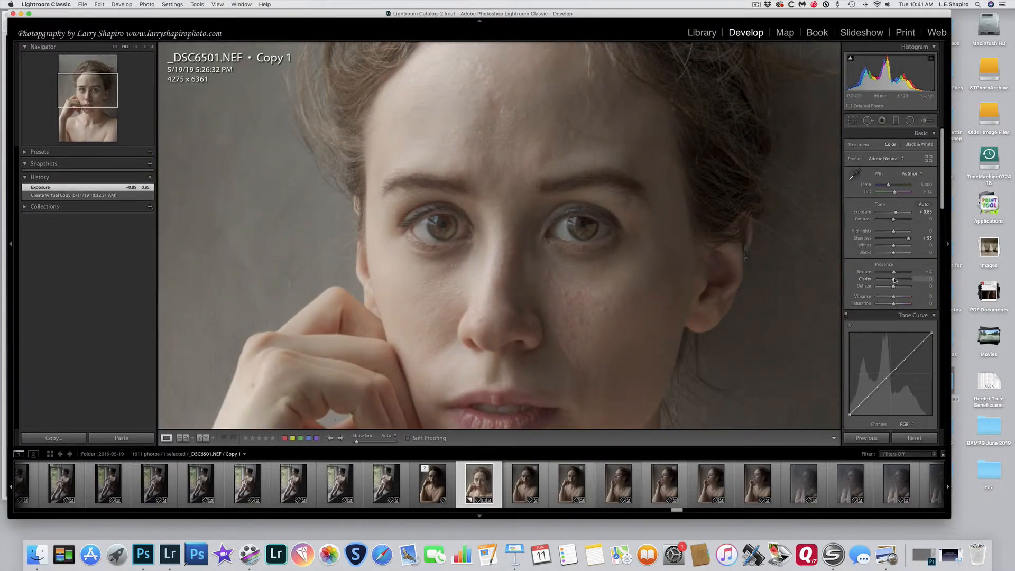
{"action": "left_click_drag", "start_coordinate": [894, 281], "coordinate": [883, 281]}
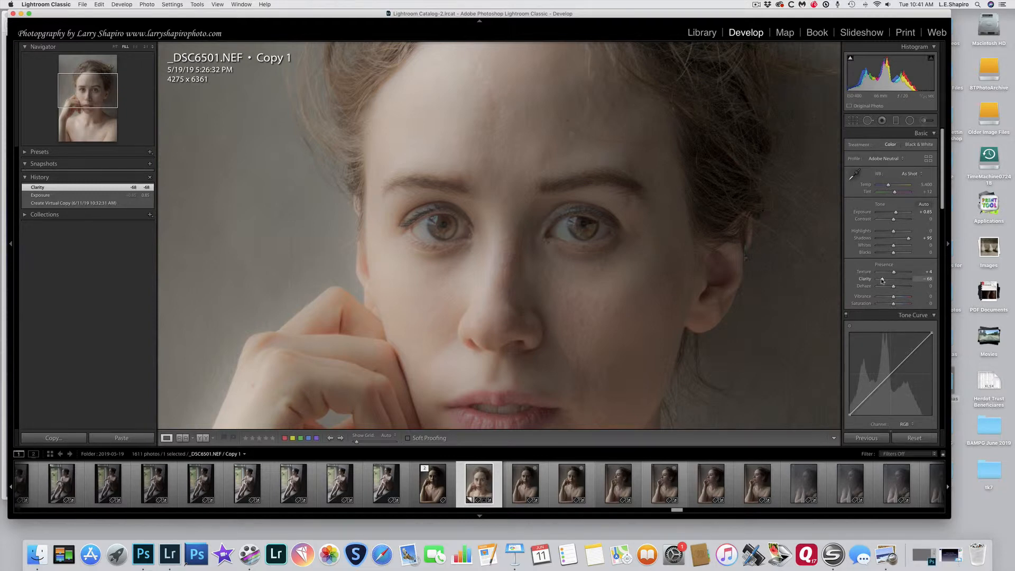
{"action": "key", "text": "super+z"}
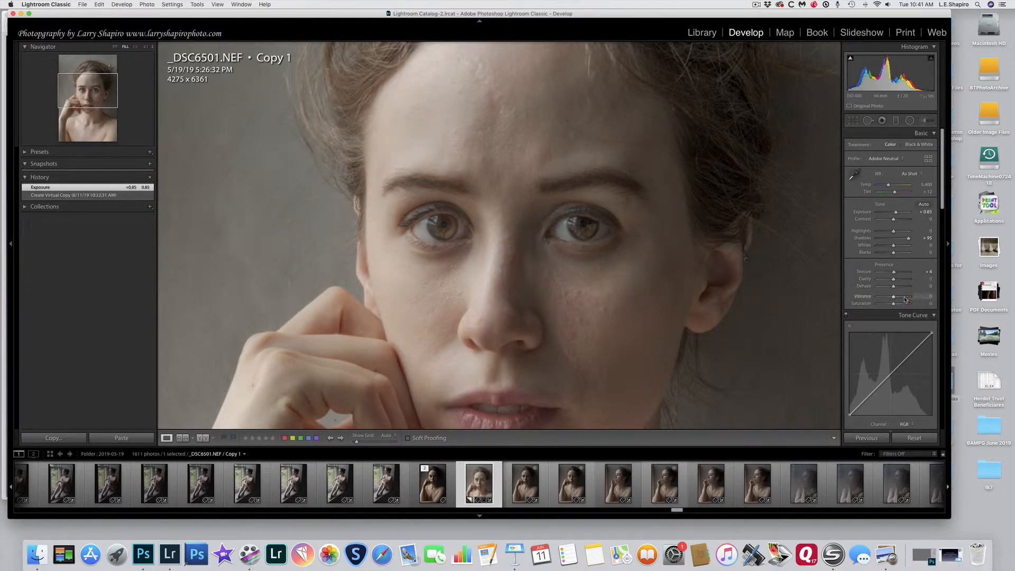
Try softening the blemished cheek with an Adjustment Brush mask at Clarity -47 and at -100, and reset the brushing
{"action": "left_click", "coordinate": [925, 123]}
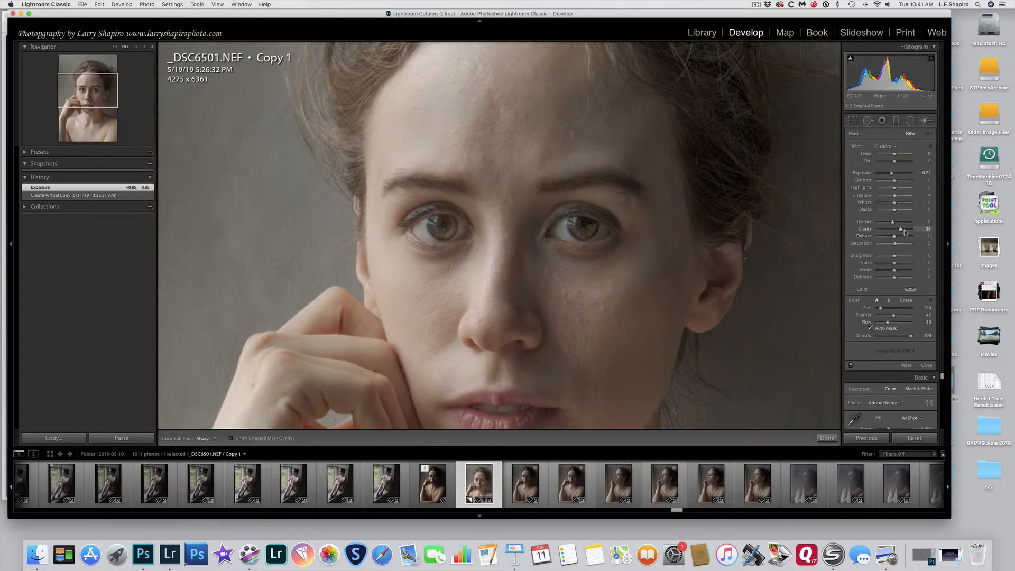
{"action": "left_click_drag", "start_coordinate": [901, 231], "coordinate": [887, 233]}
{"action": "key", "text": "h"}
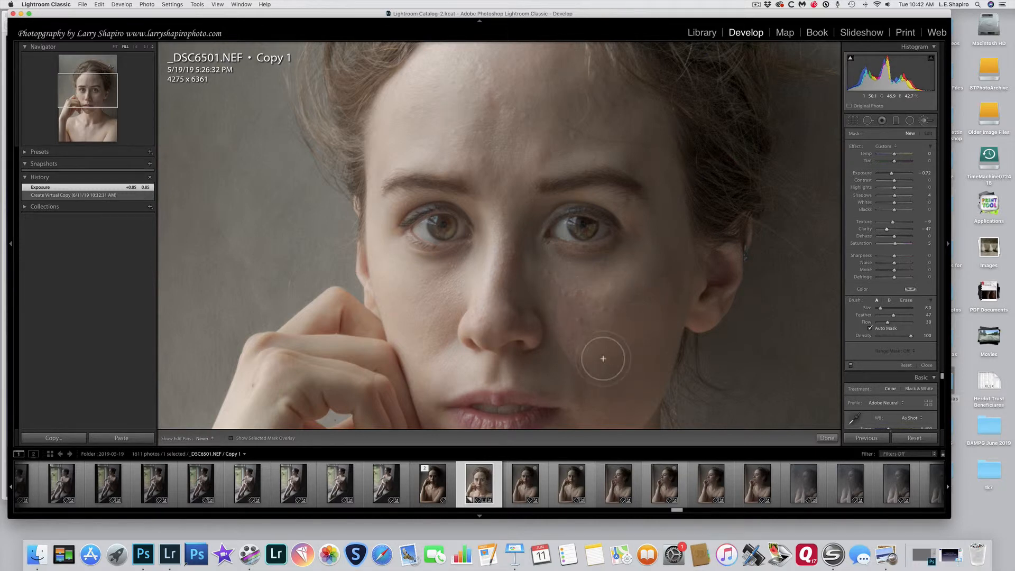
{"action": "left_click_drag", "start_coordinate": [603, 358], "coordinate": [613, 353]}
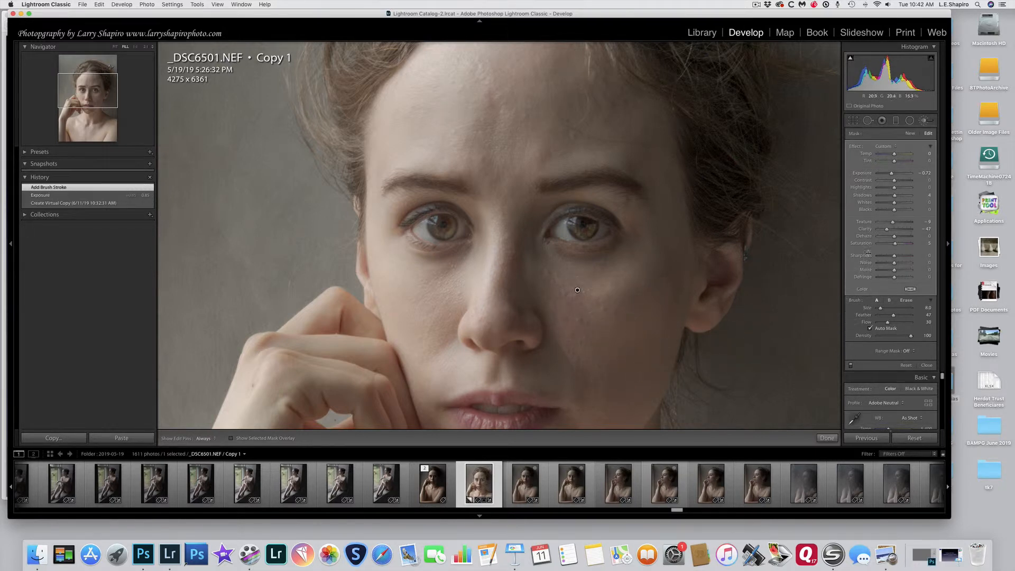
{"action": "left_click_drag", "start_coordinate": [887, 231], "coordinate": [880, 231]}
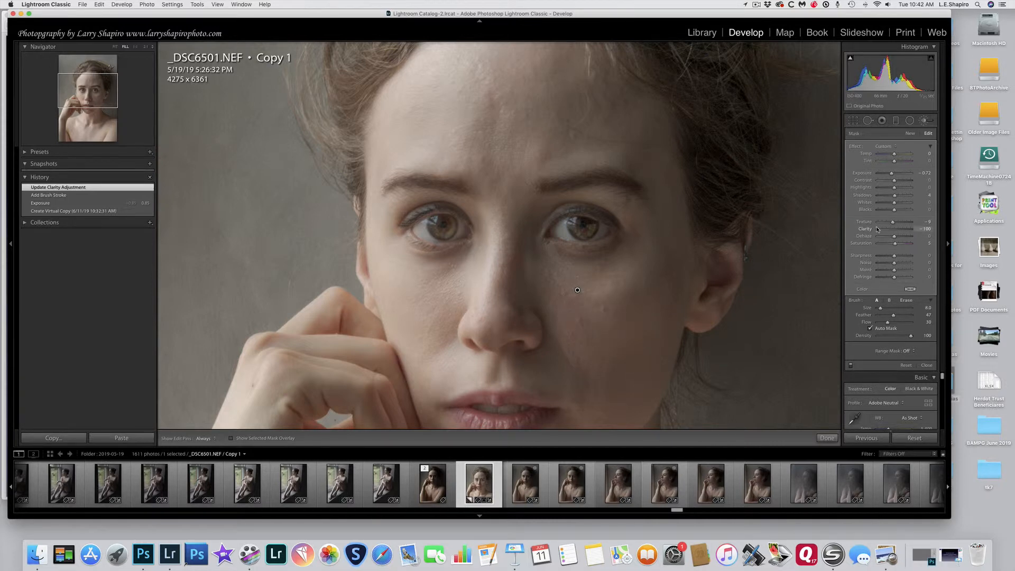
{"action": "left_click", "coordinate": [905, 366]}
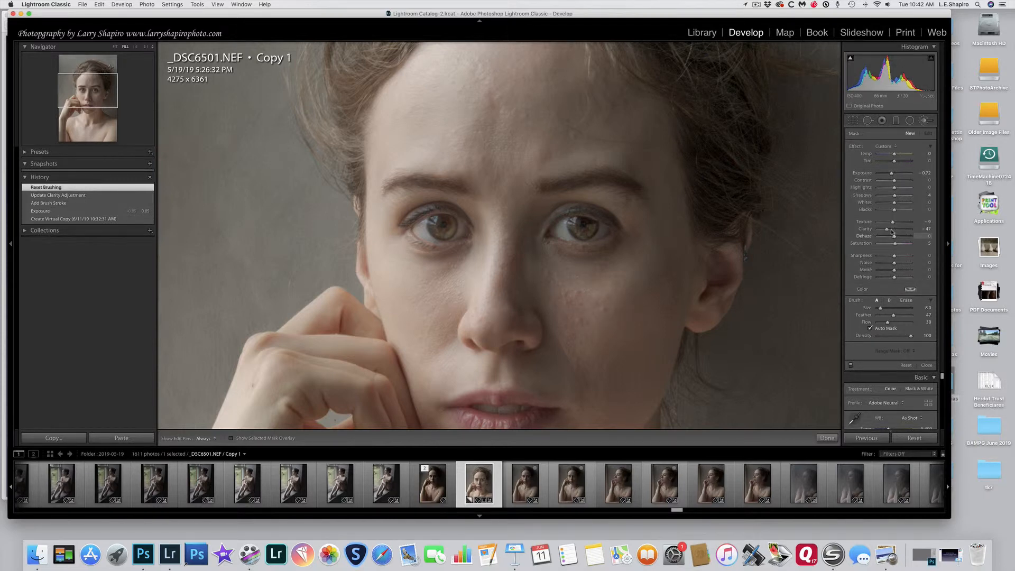
Set the Adjustment Brush's Clarity to -17 and close it, trying the photo's global Texture at -51 before setting it to -1
{"action": "left_click_drag", "start_coordinate": [887, 231], "coordinate": [891, 231]}
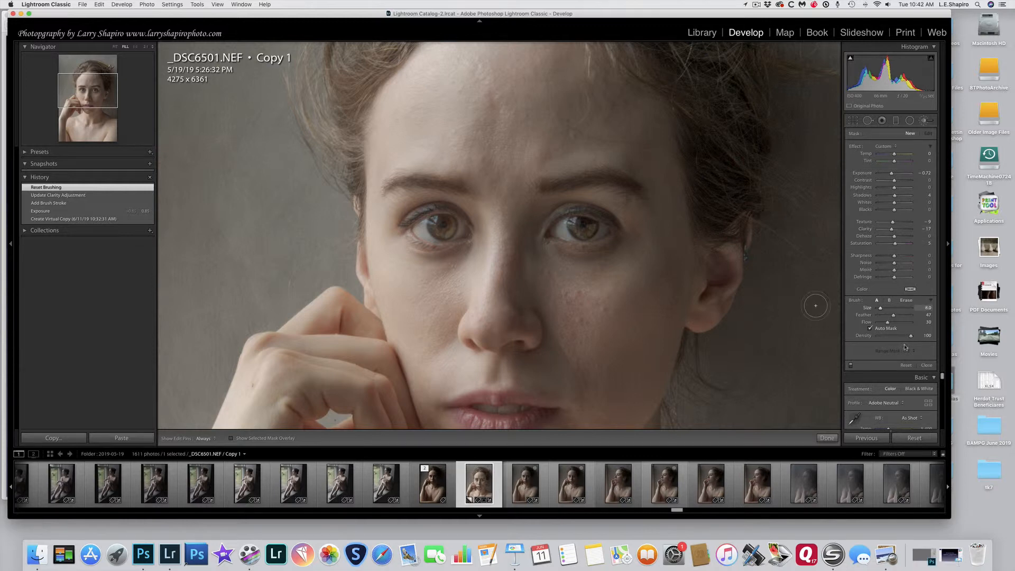
{"action": "left_click", "coordinate": [927, 365]}
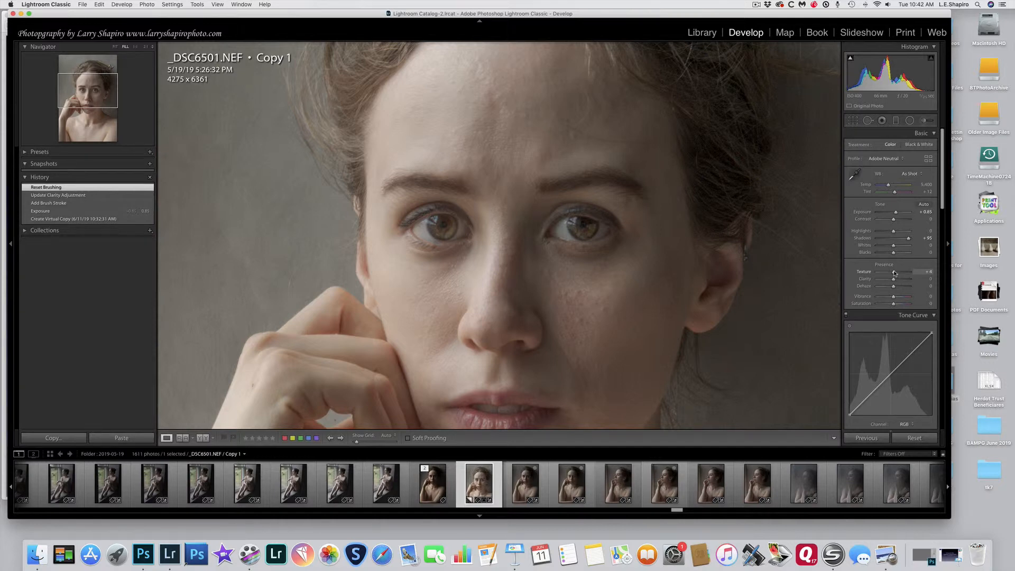
{"action": "left_click_drag", "start_coordinate": [893, 273], "coordinate": [886, 273]}
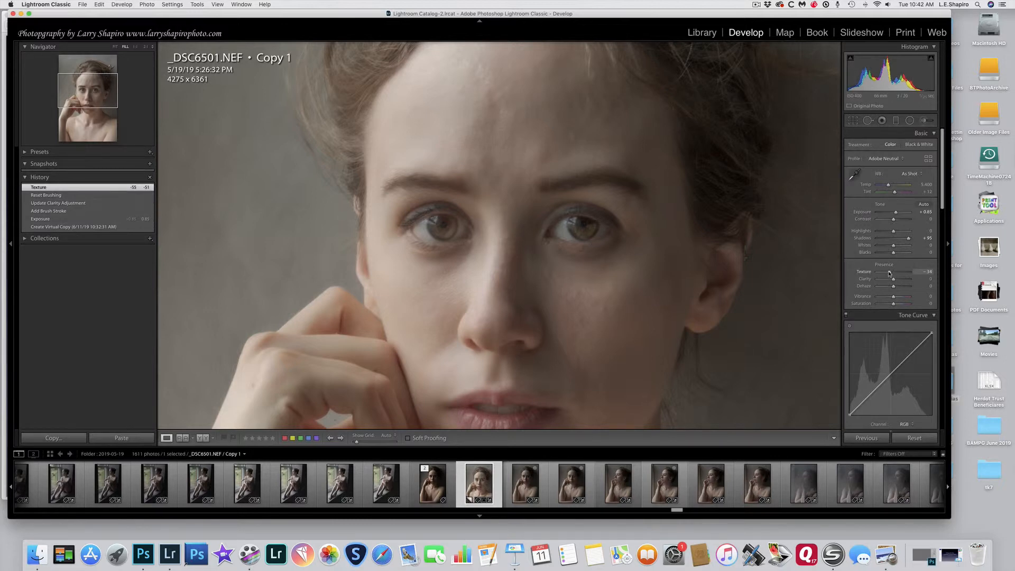
{"action": "left_click_drag", "start_coordinate": [893, 272], "coordinate": [893, 271]}
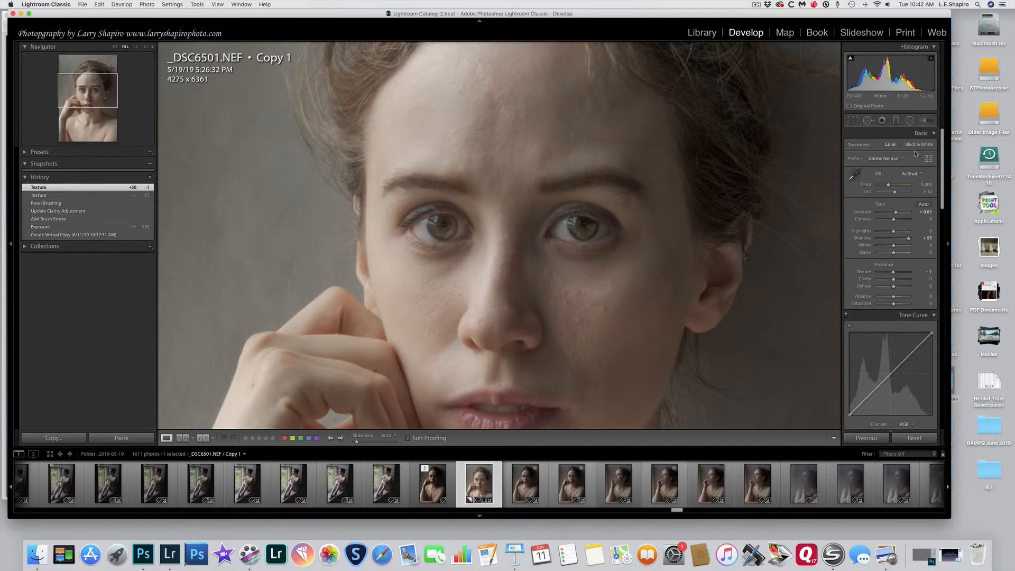
Paint over the blemished cheek and the forehead with a new Adjustment Brush mask at Texture -71, Size 24.2, Feather 63 and Flow 36
{"action": "left_click", "coordinate": [925, 124]}
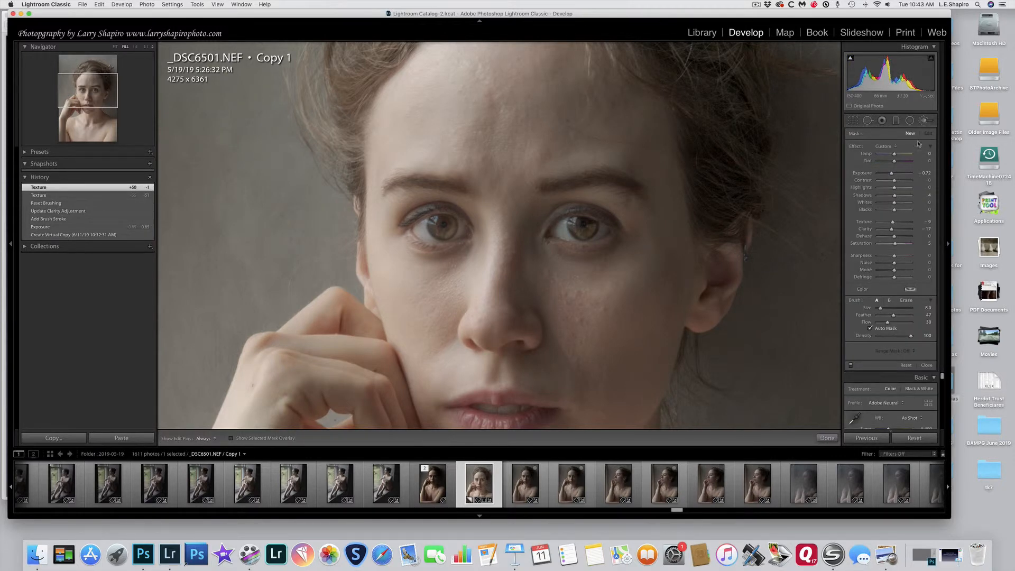
{"action": "left_click_drag", "start_coordinate": [893, 223], "coordinate": [886, 224]}
{"action": "mouse_move", "coordinate": [887, 323]}
{"action": "left_mouse_down"}
{"action": "mouse_move", "coordinate": [885, 310]}
{"action": "mouse_move", "coordinate": [899, 318]}
{"action": "left_mouse_up"}
{"action": "key", "text": "h"}
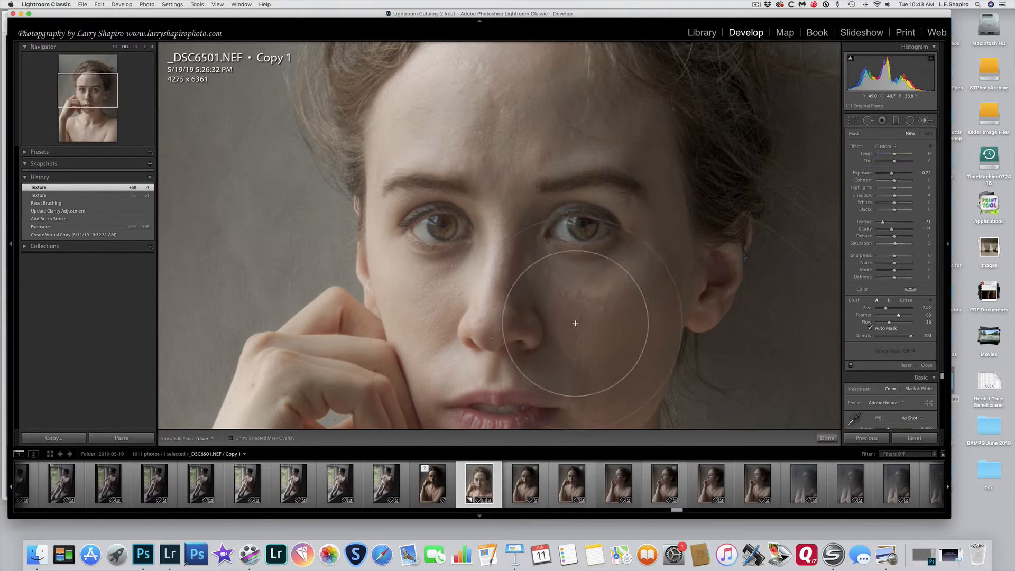
{"action": "left_click_drag", "start_coordinate": [575, 322], "coordinate": [508, 368]}
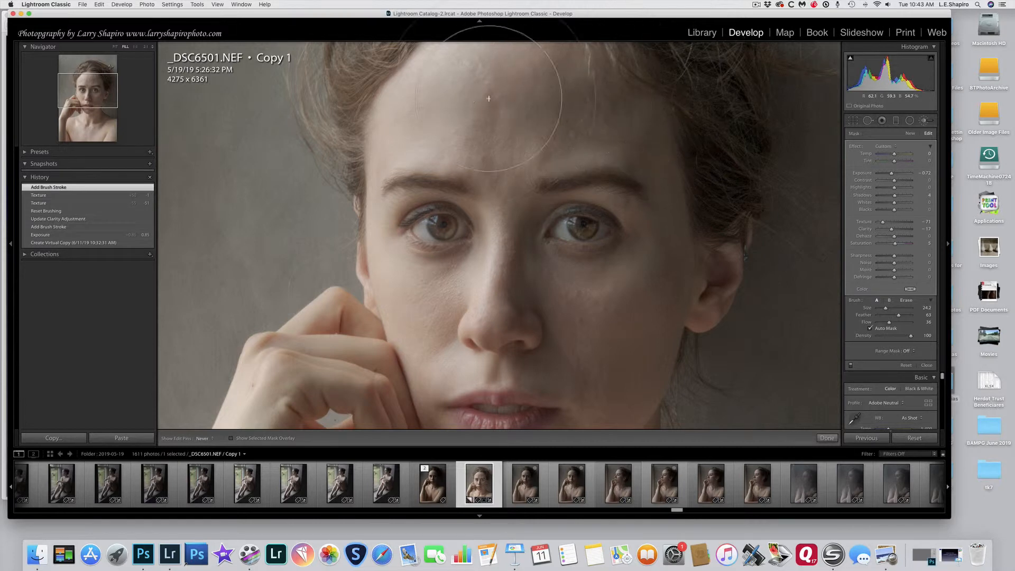
{"action": "mouse_move", "coordinate": [488, 98]}
{"action": "left_mouse_down"}
{"action": "mouse_move", "coordinate": [508, 89]}
{"action": "mouse_move", "coordinate": [441, 89]}
{"action": "mouse_move", "coordinate": [510, 91]}
{"action": "mouse_move", "coordinate": [426, 99]}
{"action": "left_mouse_up"}
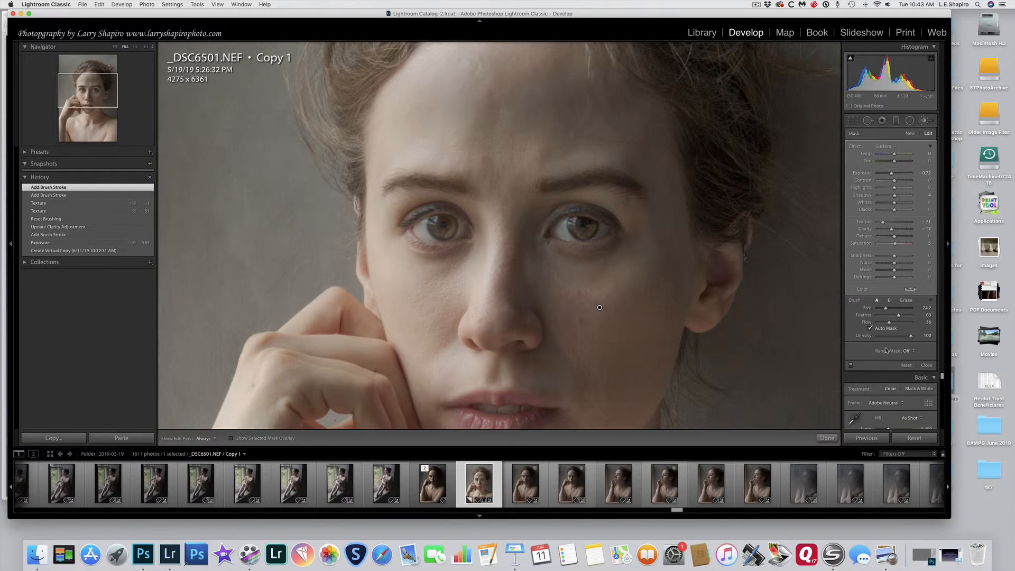
Compare the skin mask at Texture 100, set it to -100, and close the brush after reducing its Size to 9.9
{"action": "left_click_drag", "start_coordinate": [882, 221], "coordinate": [931, 227]}
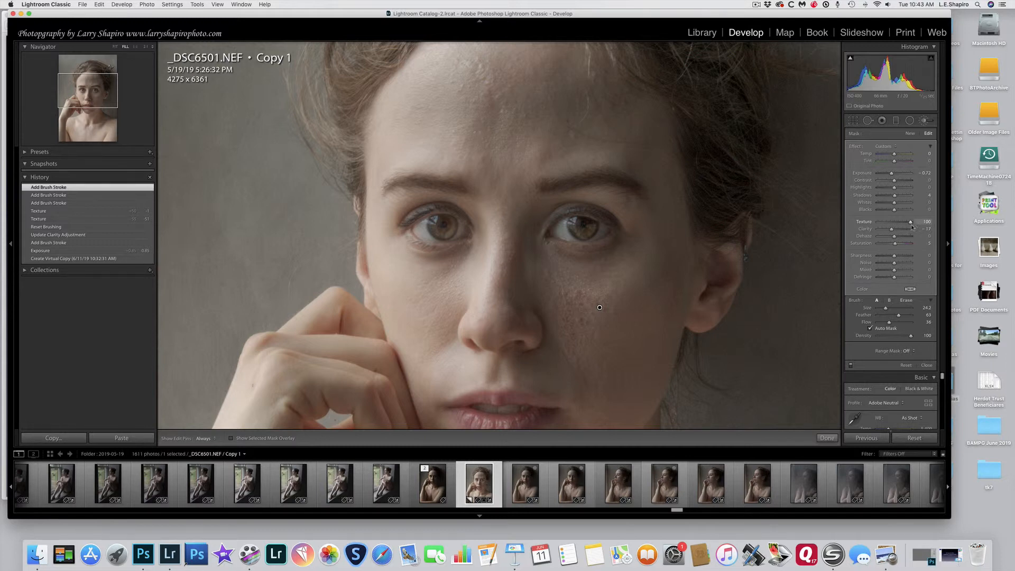
{"action": "left_click_drag", "start_coordinate": [911, 226], "coordinate": [860, 228]}
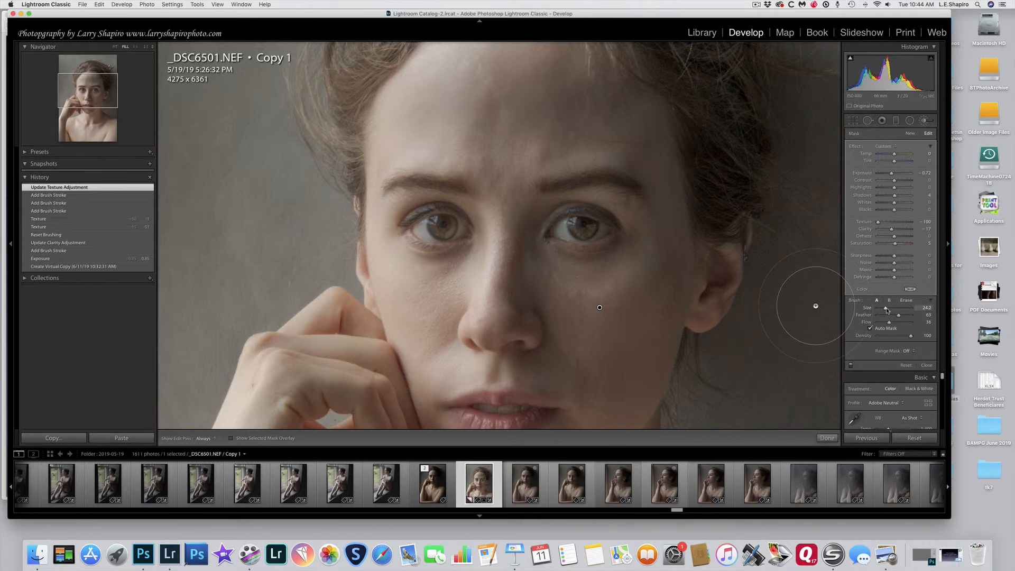
{"action": "left_click_drag", "start_coordinate": [887, 310], "coordinate": [882, 312]}
{"action": "left_click", "coordinate": [927, 365]}
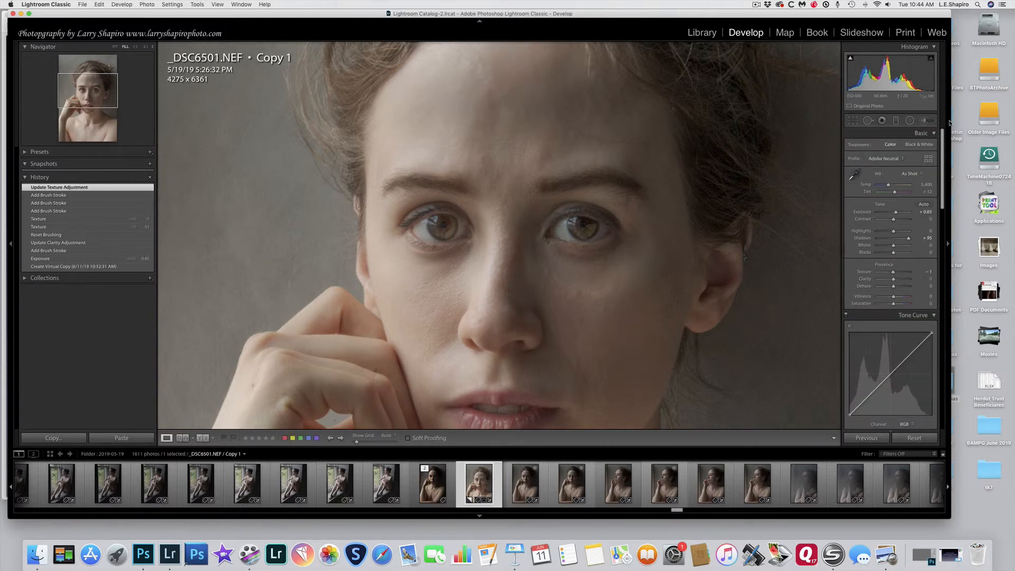
Paint over both eyes with a new Adjustment Brush mask at Texture -12 and Clarity 61
{"action": "left_click", "coordinate": [924, 122]}
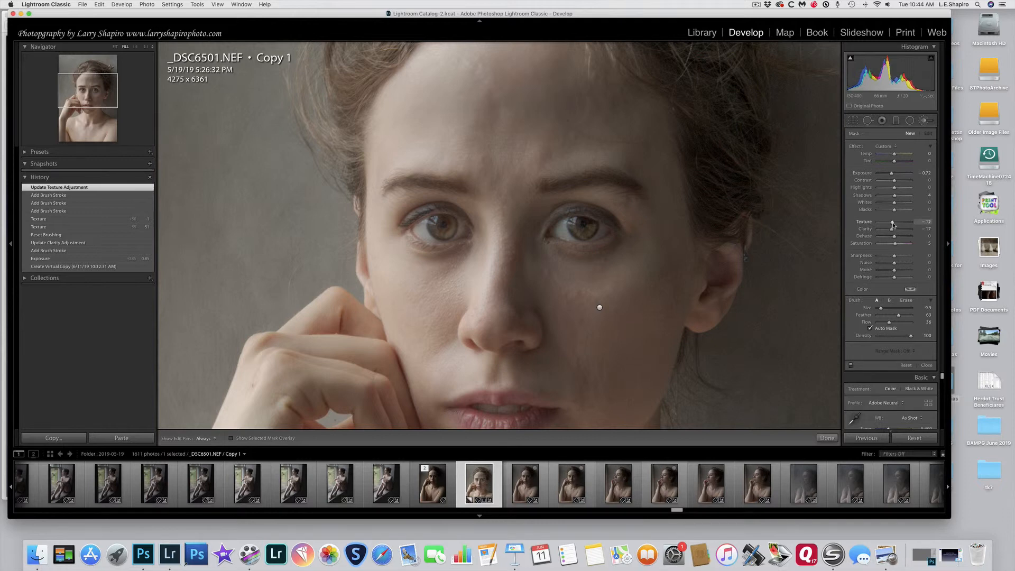
{"action": "left_click_drag", "start_coordinate": [893, 230], "coordinate": [905, 230]}
{"action": "mouse_move", "coordinate": [604, 237]}
{"action": "left_mouse_down"}
{"action": "mouse_move", "coordinate": [573, 254]}
{"action": "mouse_move", "coordinate": [629, 255]}
{"action": "mouse_move", "coordinate": [634, 242]}
{"action": "mouse_move", "coordinate": [587, 242]}
{"action": "left_mouse_up"}
{"action": "mouse_move", "coordinate": [465, 245]}
{"action": "left_mouse_down"}
{"action": "mouse_move", "coordinate": [450, 233]}
{"action": "mouse_move", "coordinate": [442, 241]}
{"action": "mouse_move", "coordinate": [449, 225]}
{"action": "mouse_move", "coordinate": [447, 232]}
{"action": "left_mouse_up"}
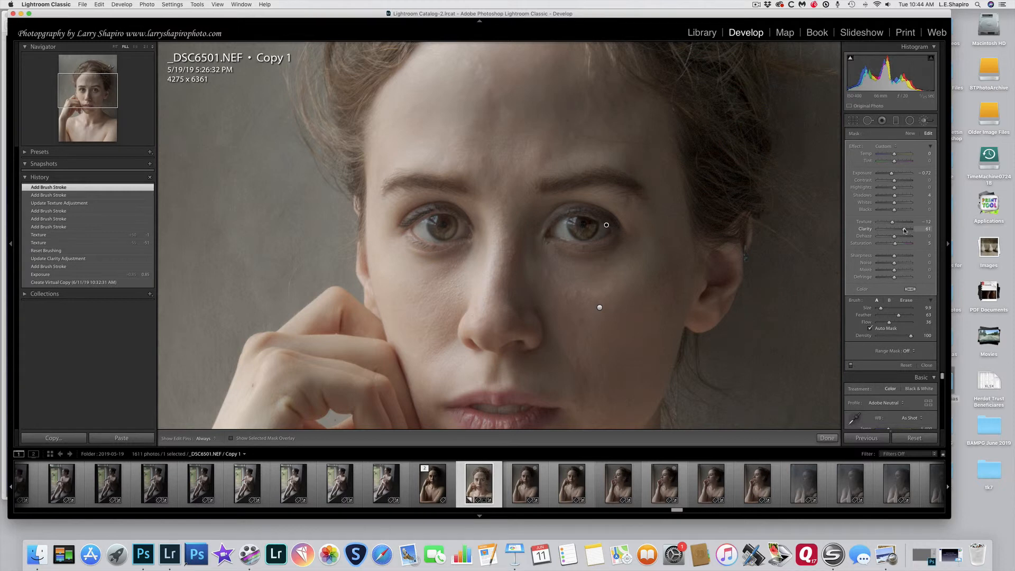
Set the eye mask's Clarity to 79 and close the Adjustment Brush
{"action": "left_click_drag", "start_coordinate": [905, 231], "coordinate": [926, 233]}
{"action": "left_click_drag", "start_coordinate": [878, 231], "coordinate": [907, 236]}
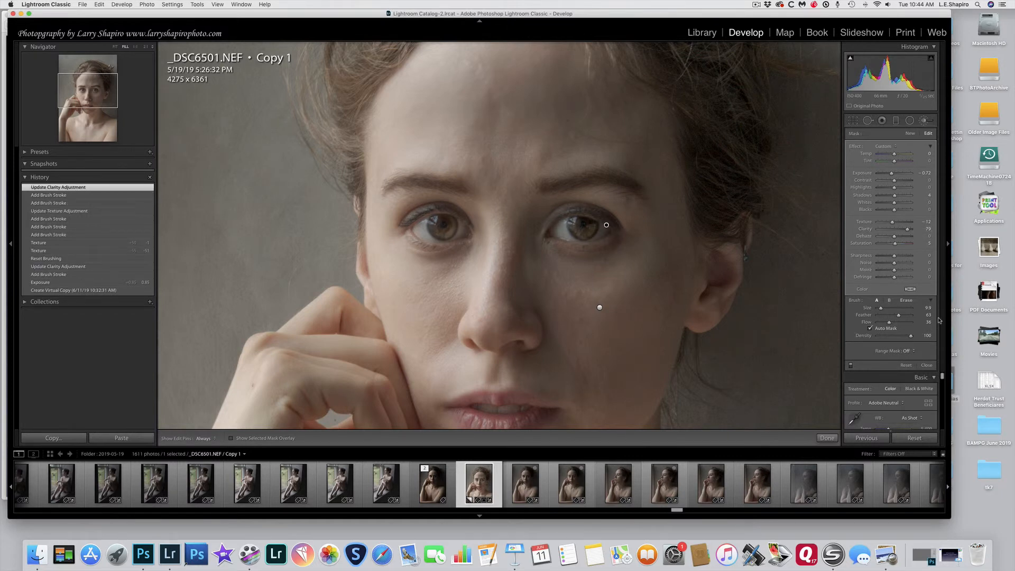
{"action": "key", "text": "z"}
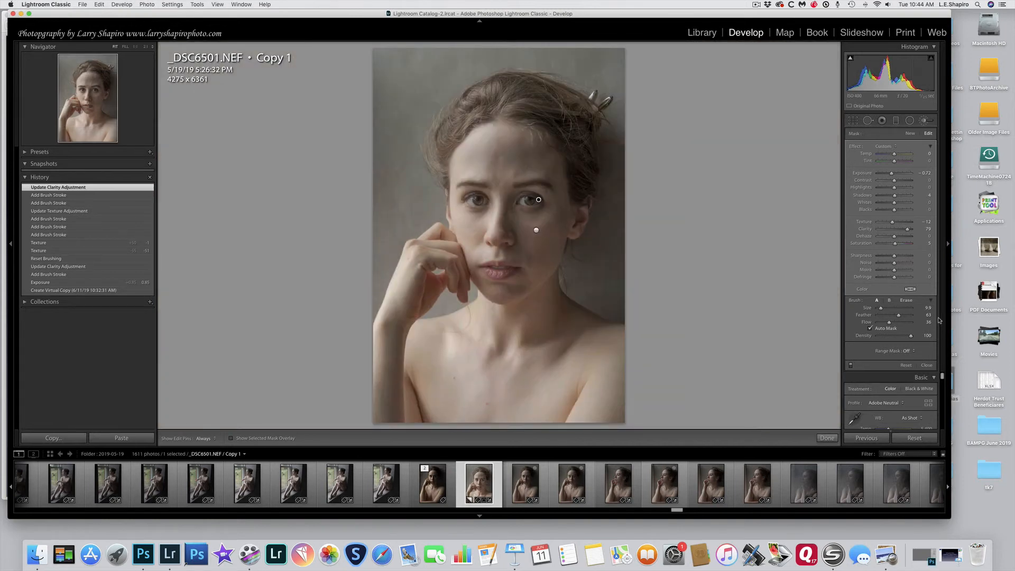
{"action": "left_click", "coordinate": [927, 365]}
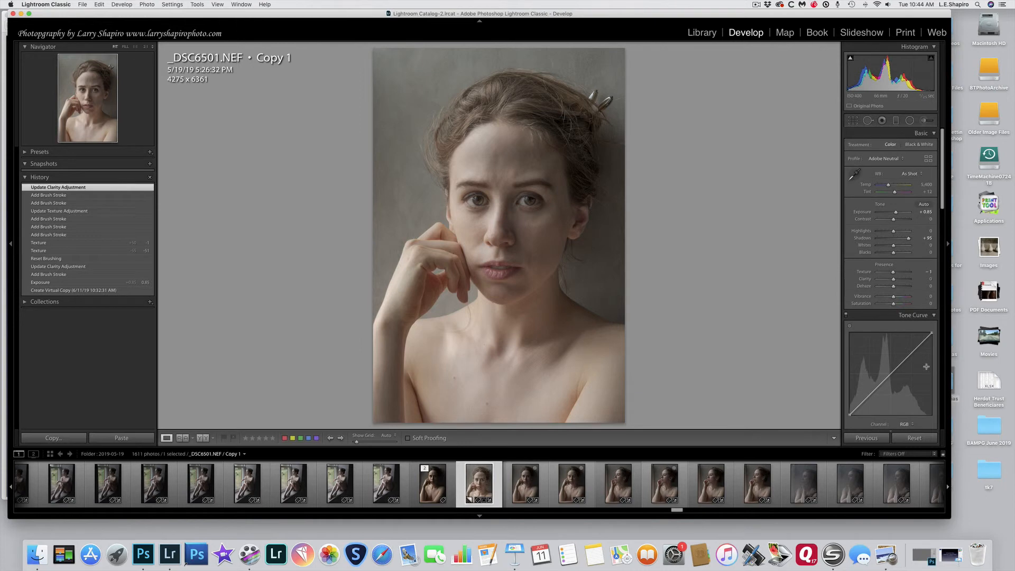